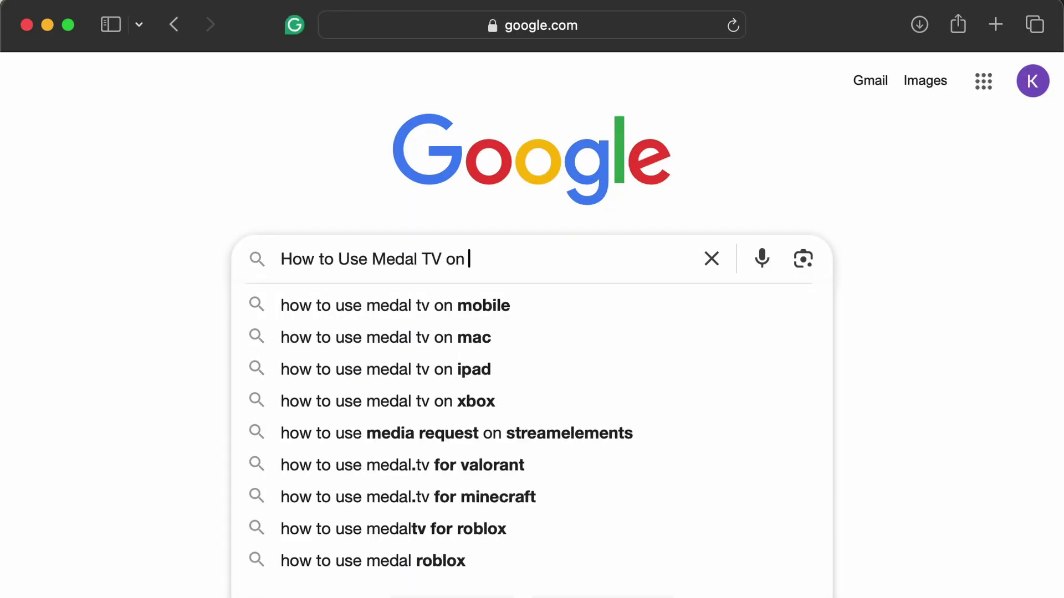
pyautogui.write('Mobil')
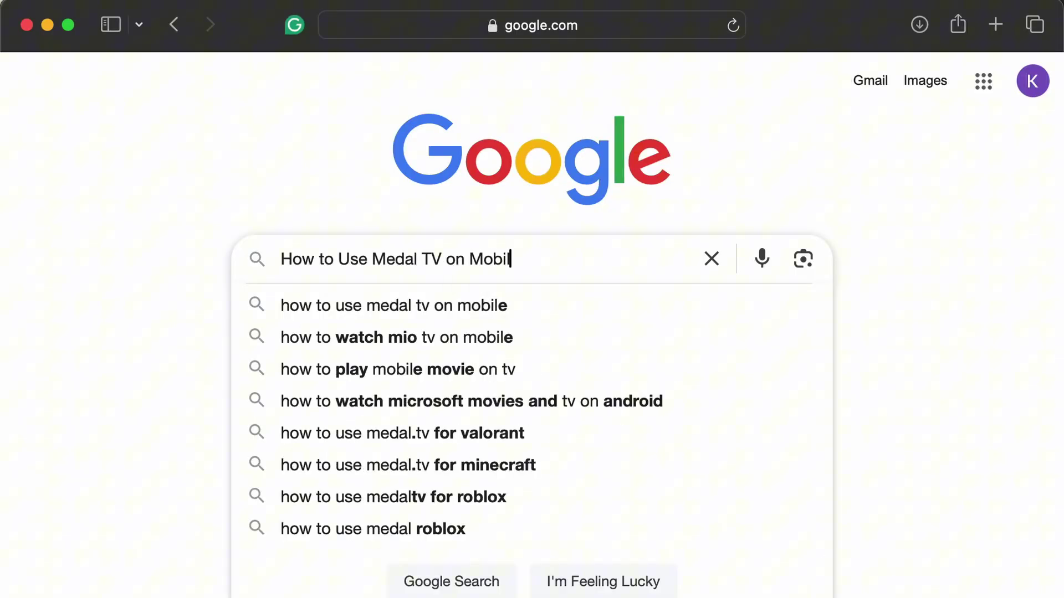
pyautogui.write('e')
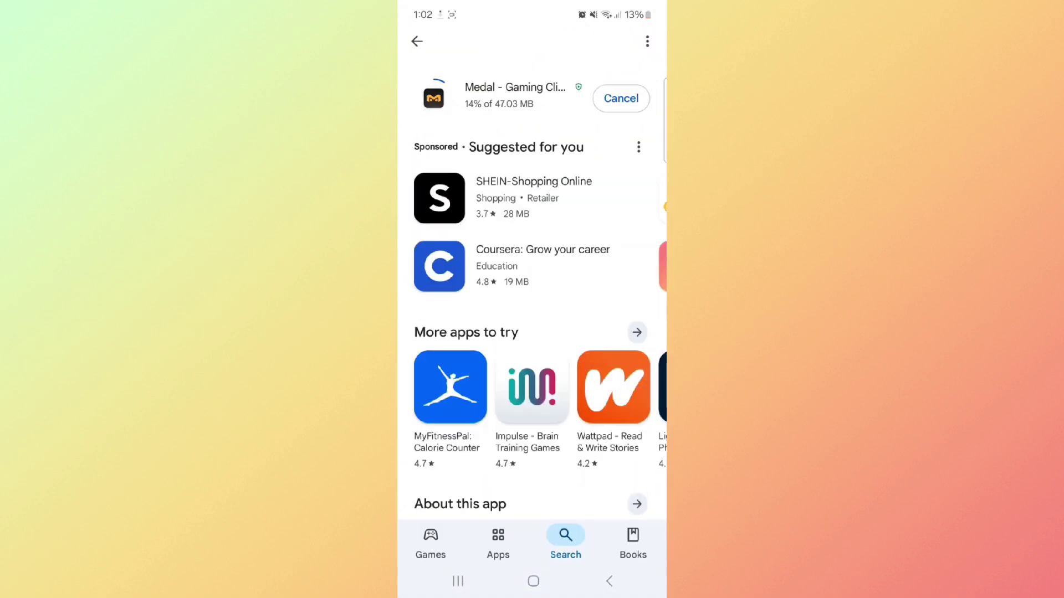
# Step: Launch the newly installed Medal - Gaming Clips app from its Play Store page
pyautogui.click(594, 142)
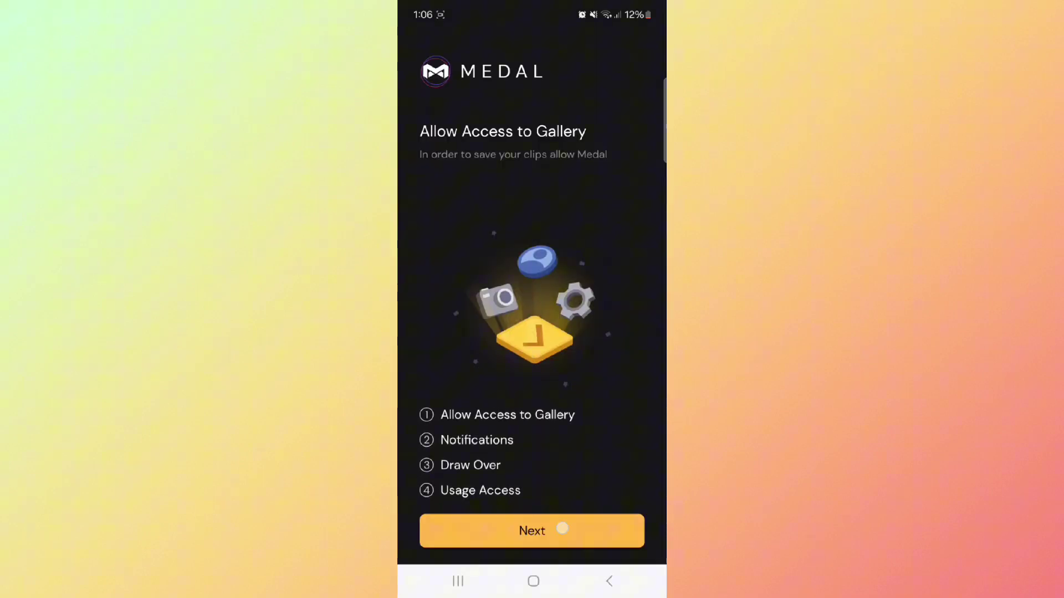
# Step: Allow Medal access to all photos and videos, and grant Medal Recorder usage data access
pyautogui.click(562, 528)
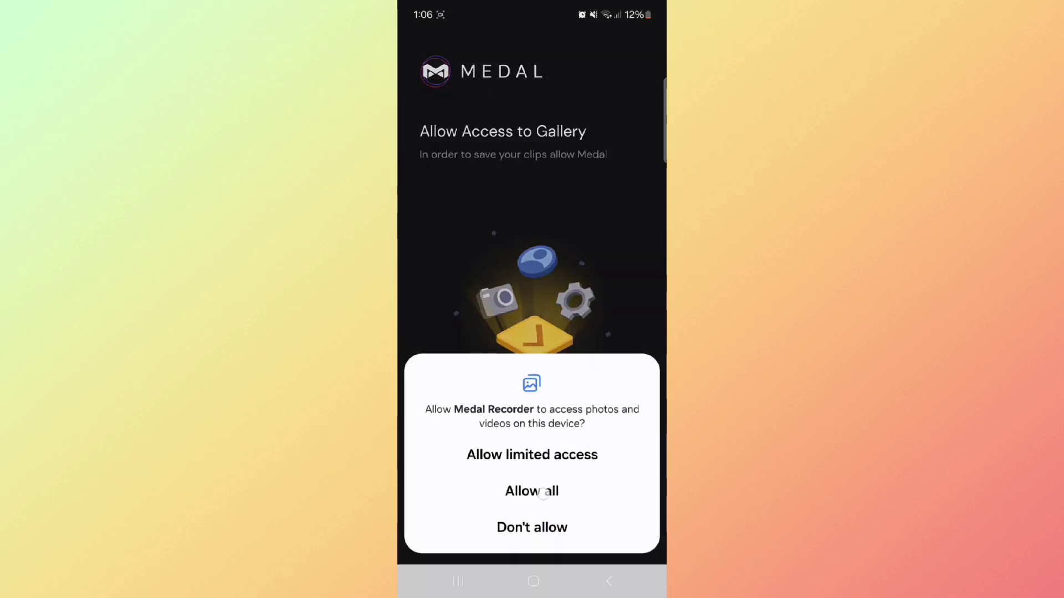
pyautogui.click(546, 493)
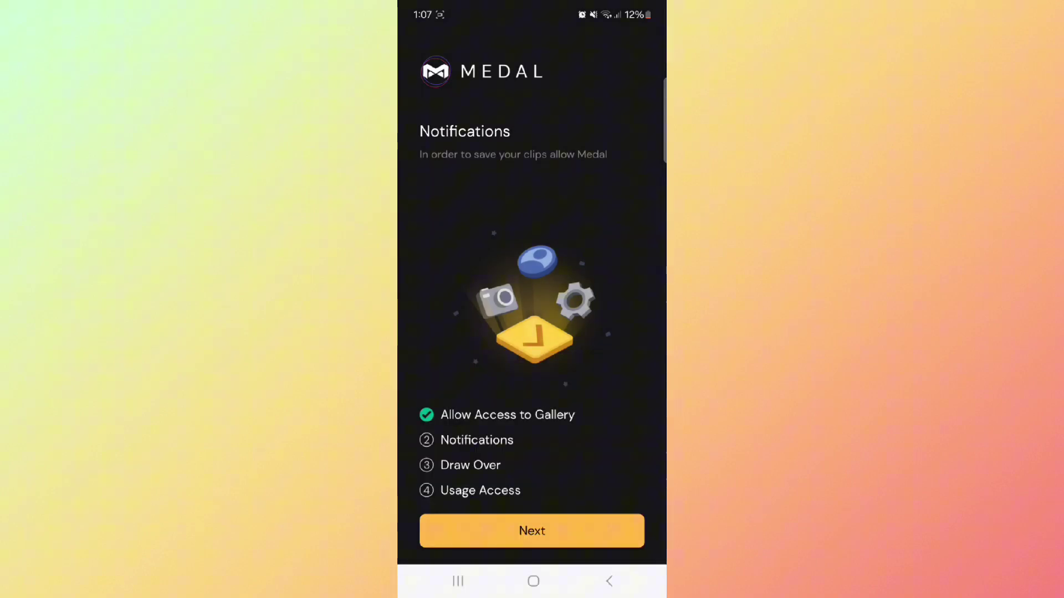
pyautogui.click(600, 537)
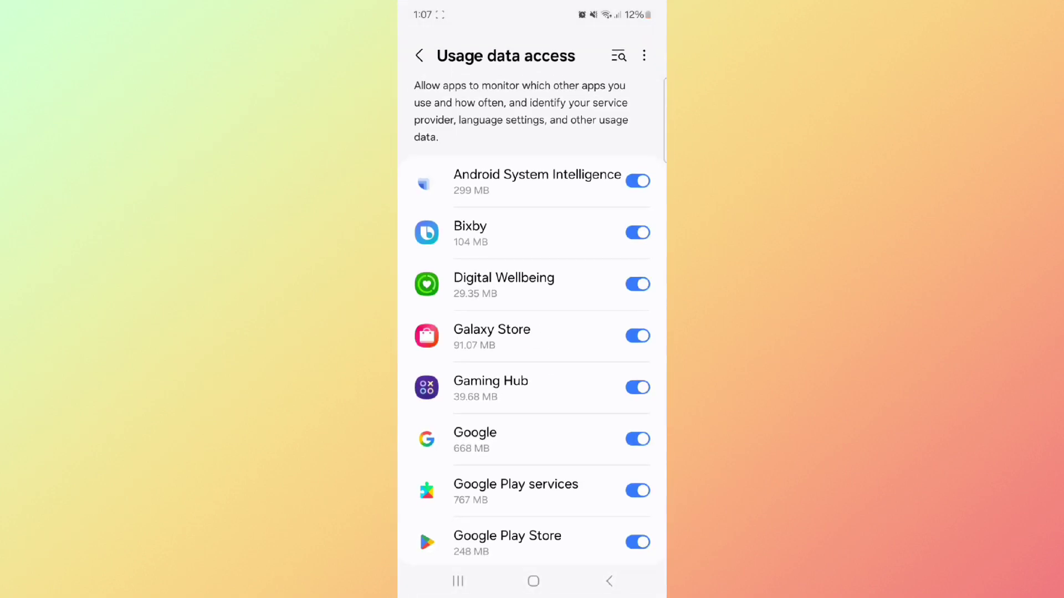
pyautogui.moveTo(563, 491); pyautogui.dragTo(588, 212)
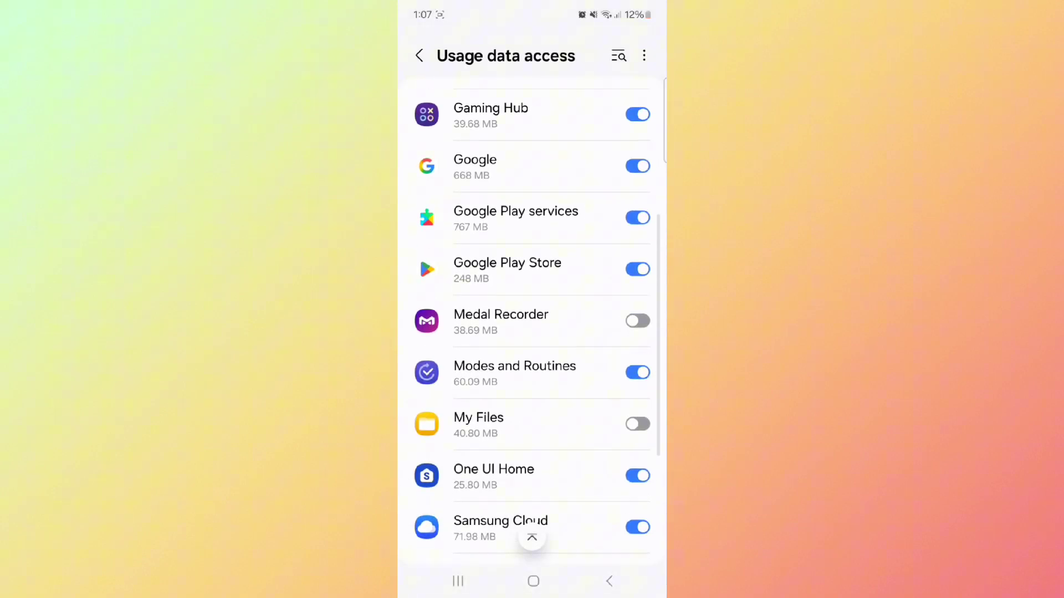
pyautogui.click(515, 321)
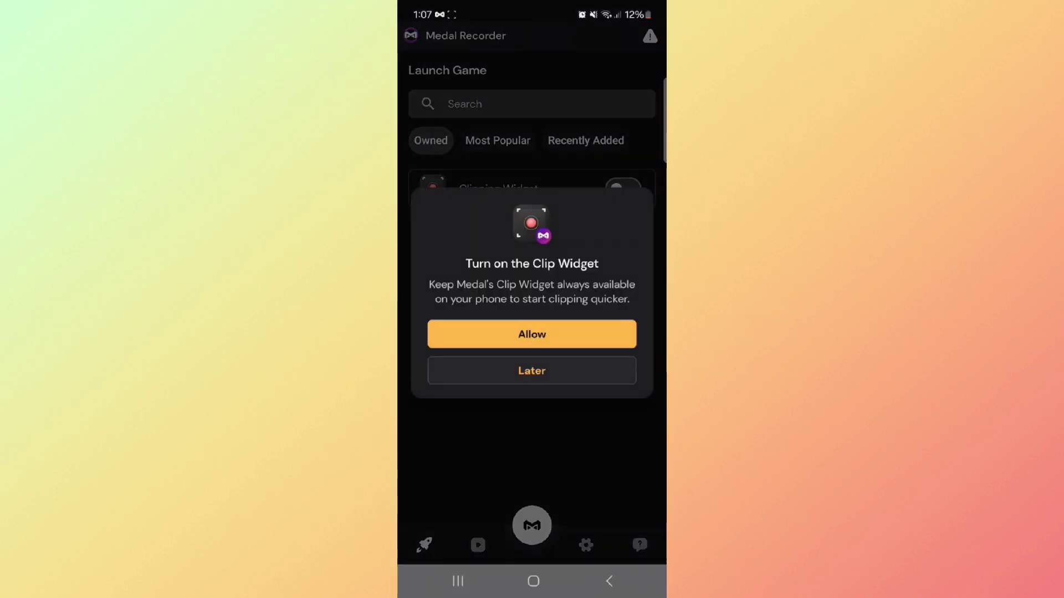
# Step: Enable the always-available Clip Widget and accept the screen recording permission
pyautogui.click(531, 334)
pyautogui.click(599, 521)
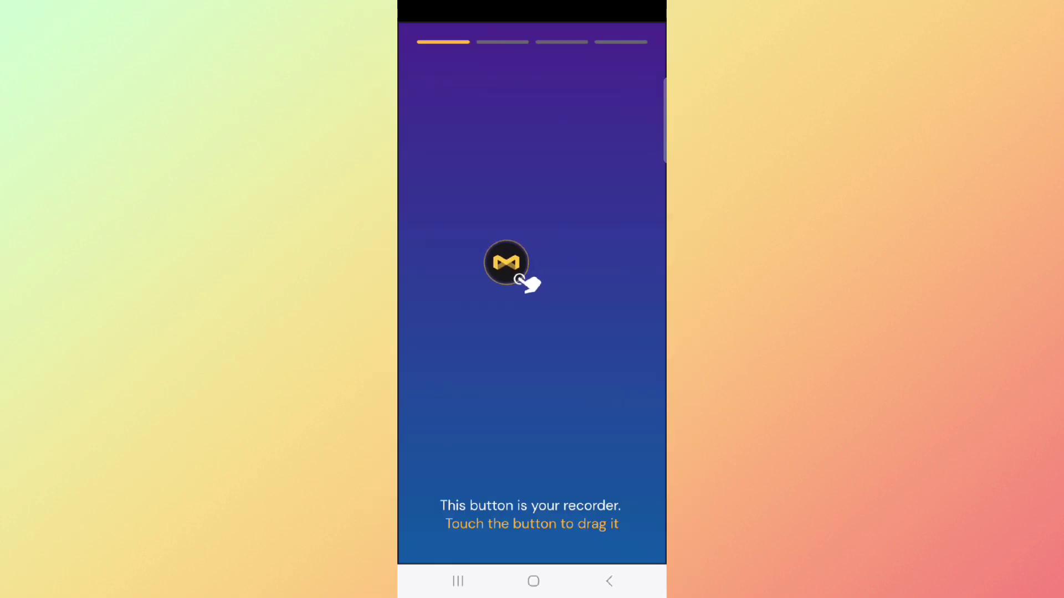
# Step: Move the floating Medal button lower, then save the last 15 seconds as a clip
pyautogui.moveTo(507, 263); pyautogui.dragTo(515, 319)
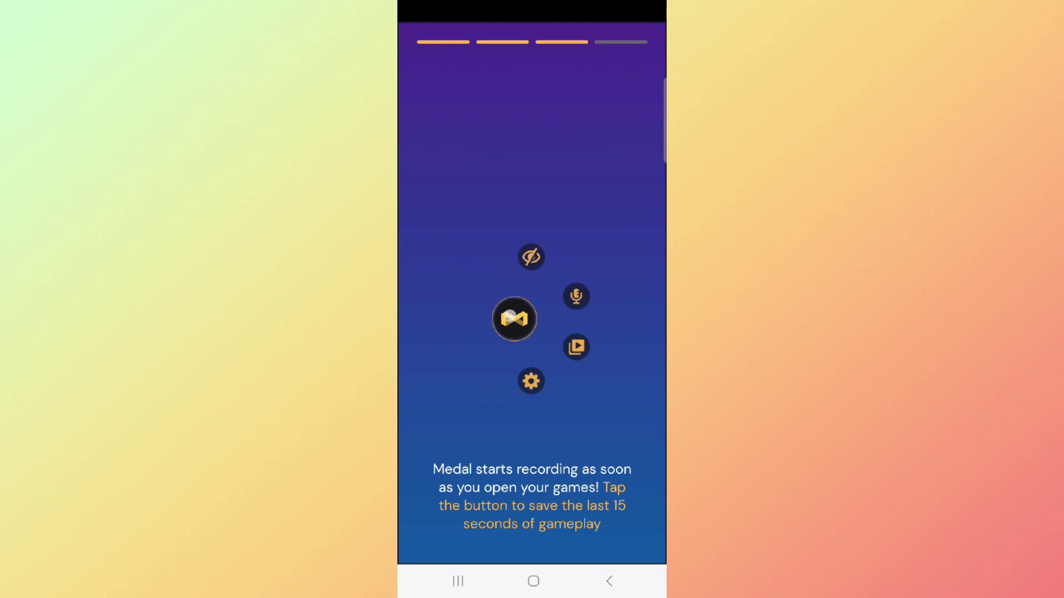
pyautogui.click(515, 318)
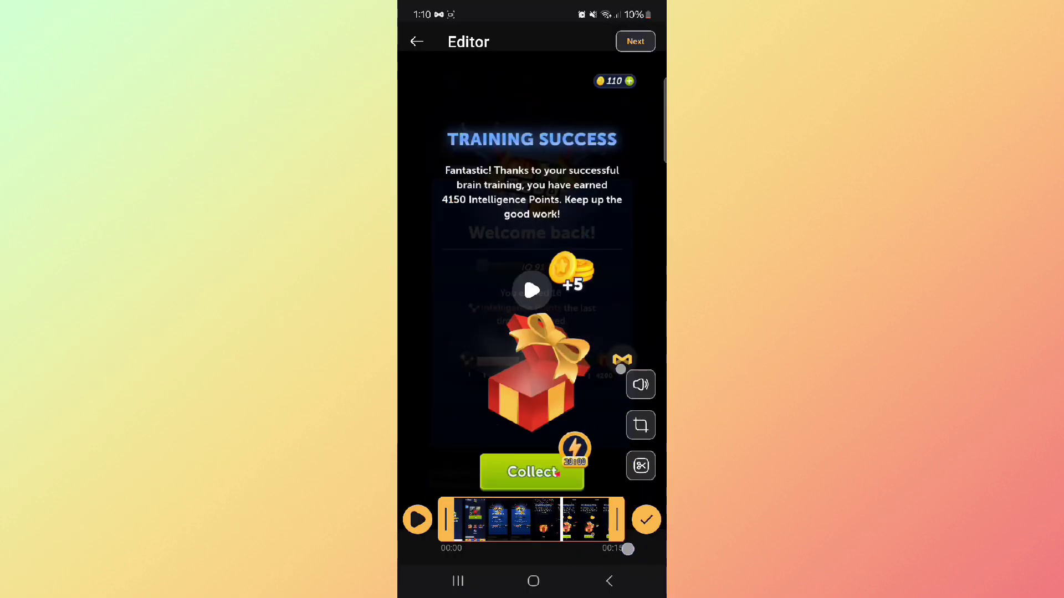
# Step: Trim the clip's start, tag it #pics, and post it to Medal
pyautogui.click(473, 546)
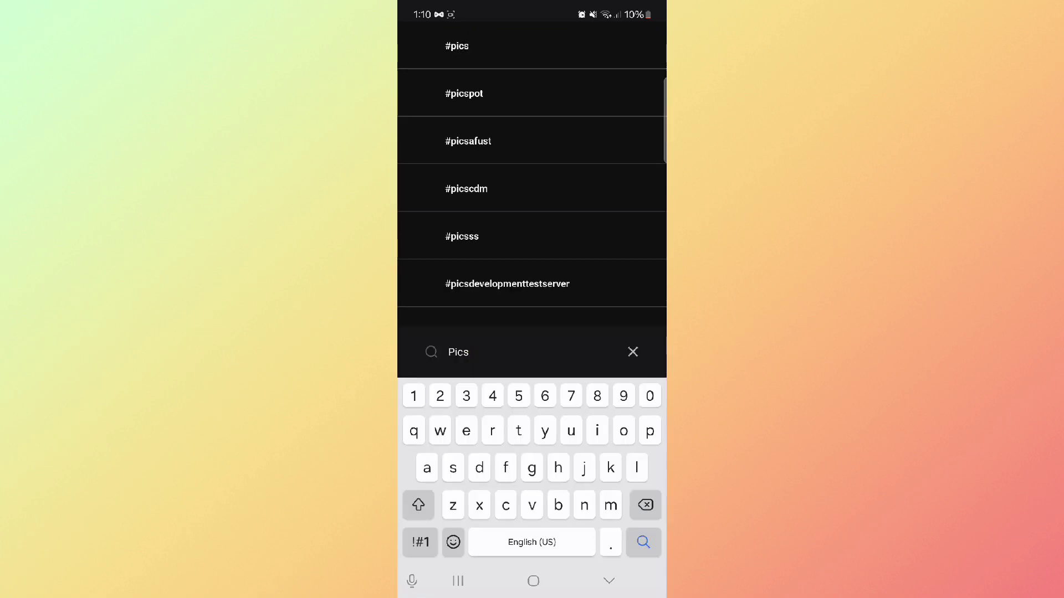
pyautogui.click(457, 46)
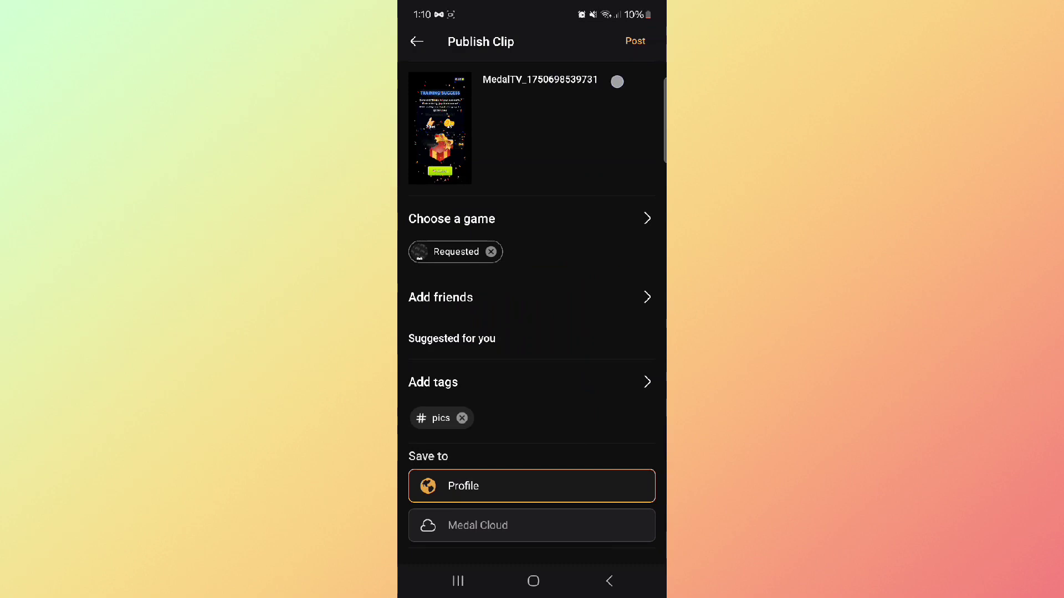
pyautogui.click(635, 41)
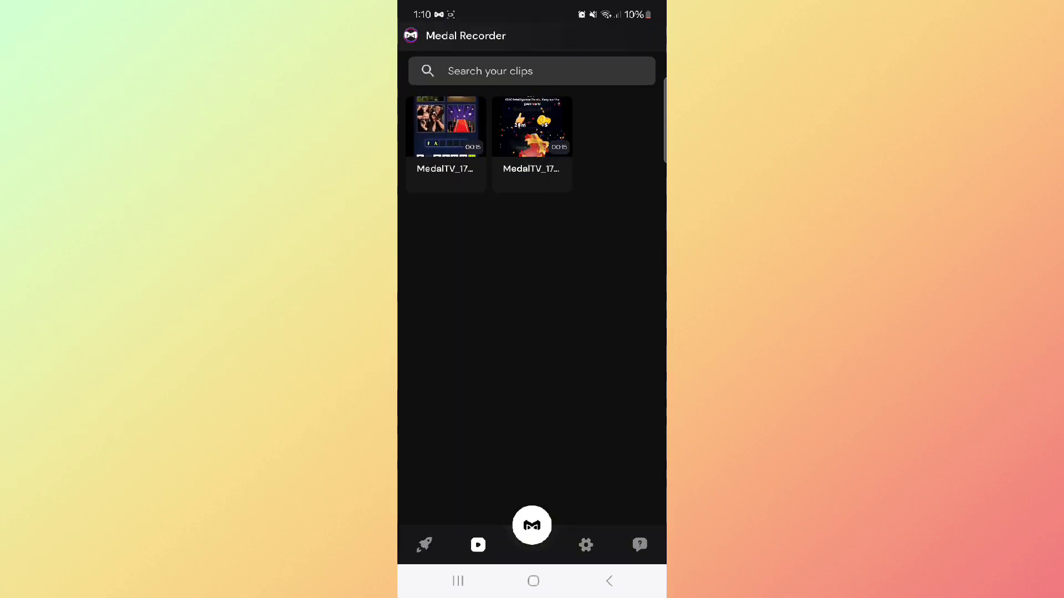
# Step: Check the Medal home feed for the uploading clip, then view the clips list
pyautogui.click(423, 545)
pyautogui.click(477, 544)
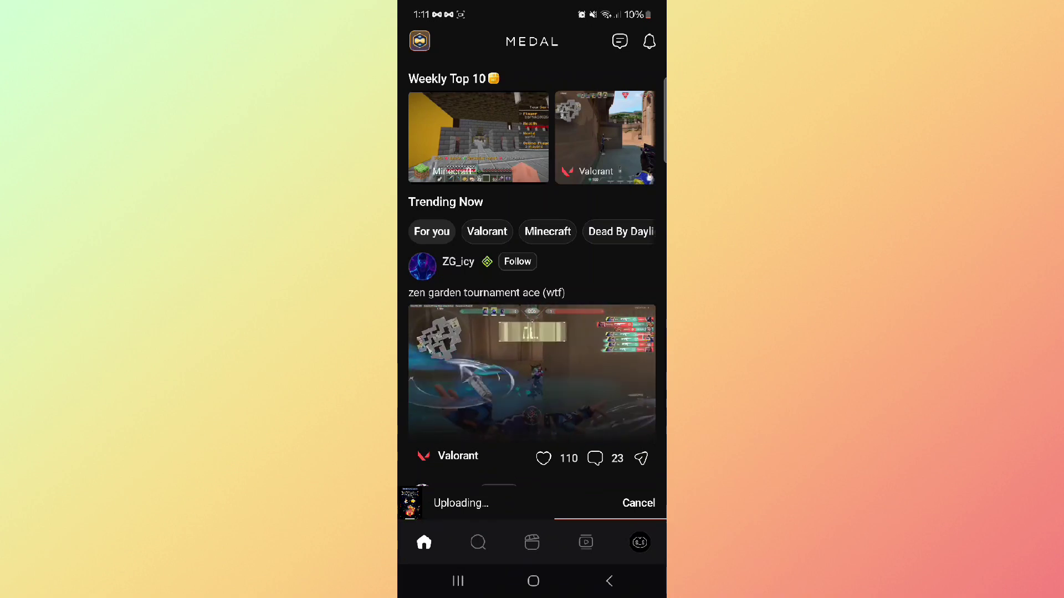
pyautogui.click(531, 542)
pyautogui.click(425, 542)
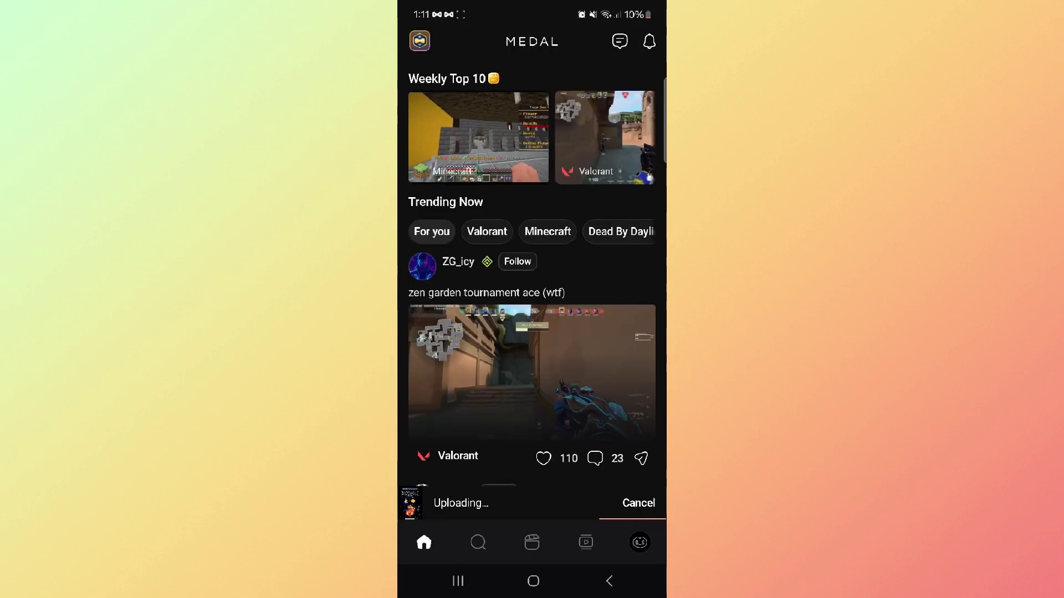